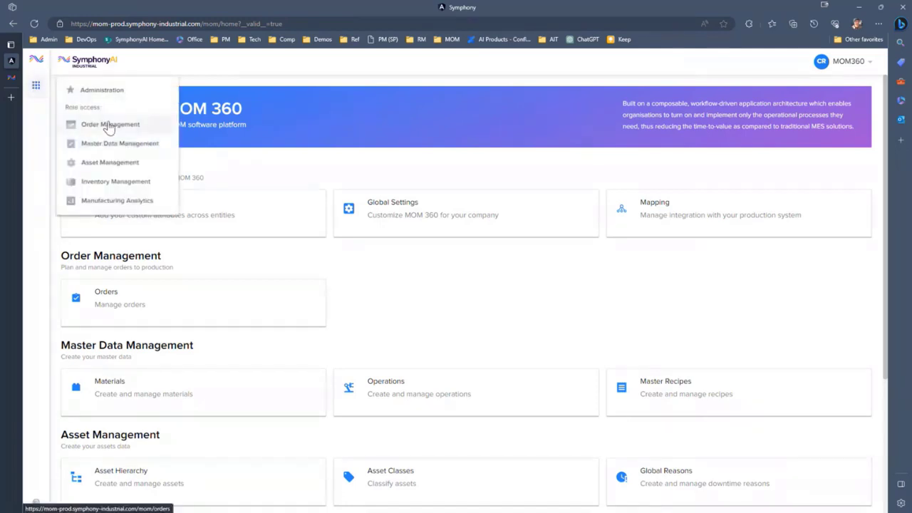
Open the in-process 1250 l ethanol solvent order in Order Management and show the operations of its batch sequence
left_click(108, 127)
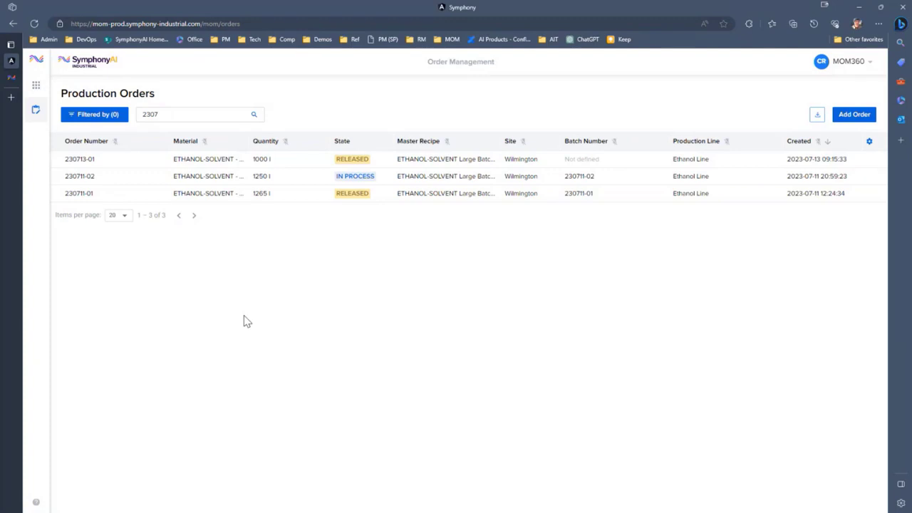
left_click(222, 177)
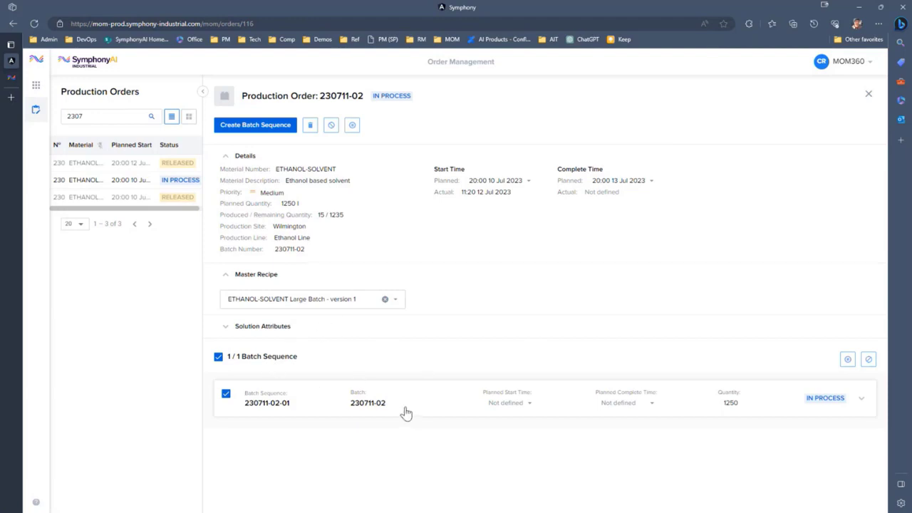
left_click(854, 401)
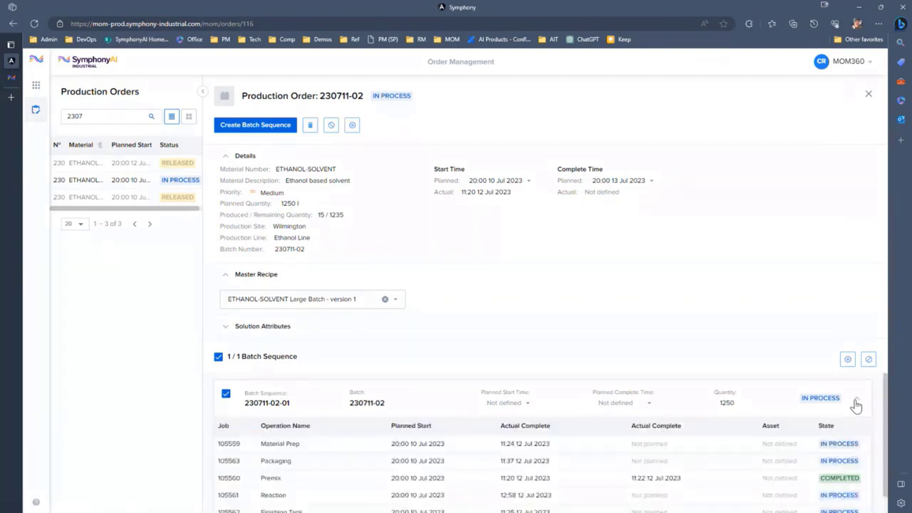
Create one batch sequence with a quantity of 1000 for the released 1000 l ethanol solvent order and release the sequence
left_click(255, 124)
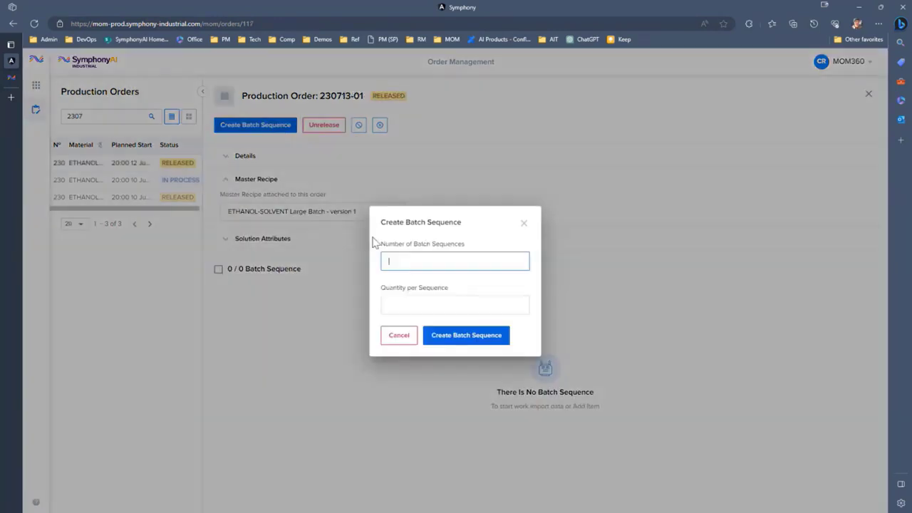
type("1")
key("Tab")
type("1000")
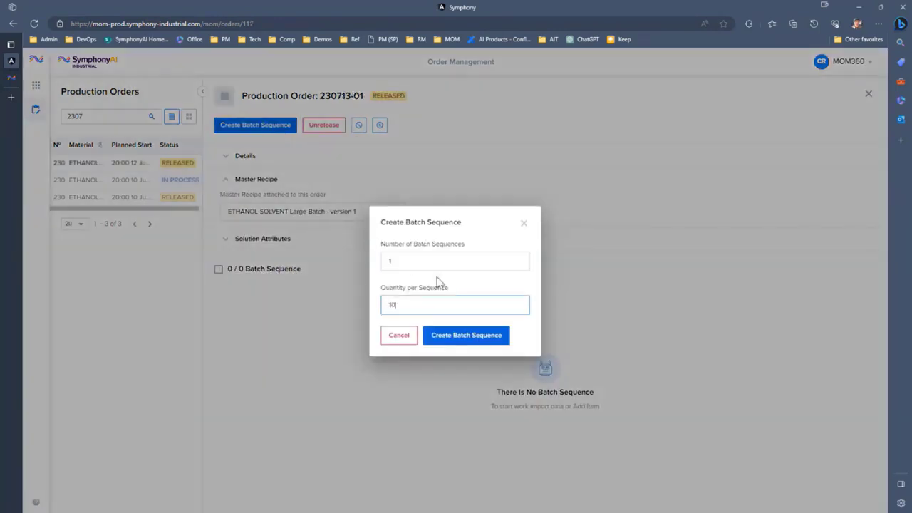
left_click(466, 335)
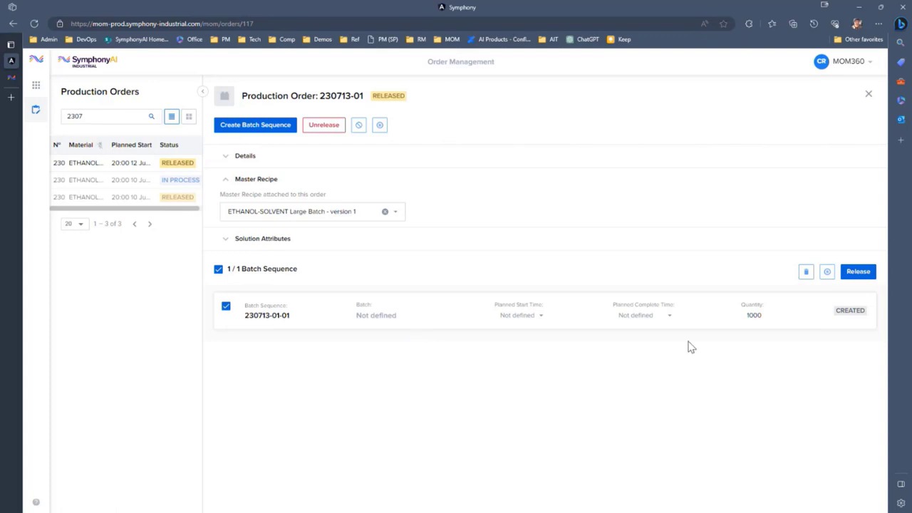
left_click(857, 273)
left_click(475, 329)
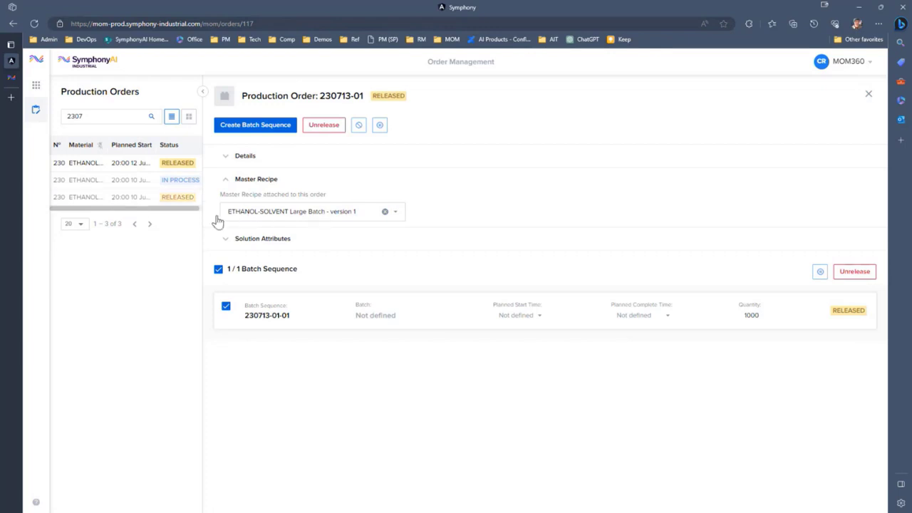
Examine the operations and BOM items of the ETHANOL-SOLVENT Large Batch master recipe in Master Data Management
left_click(36, 86)
left_click(76, 144)
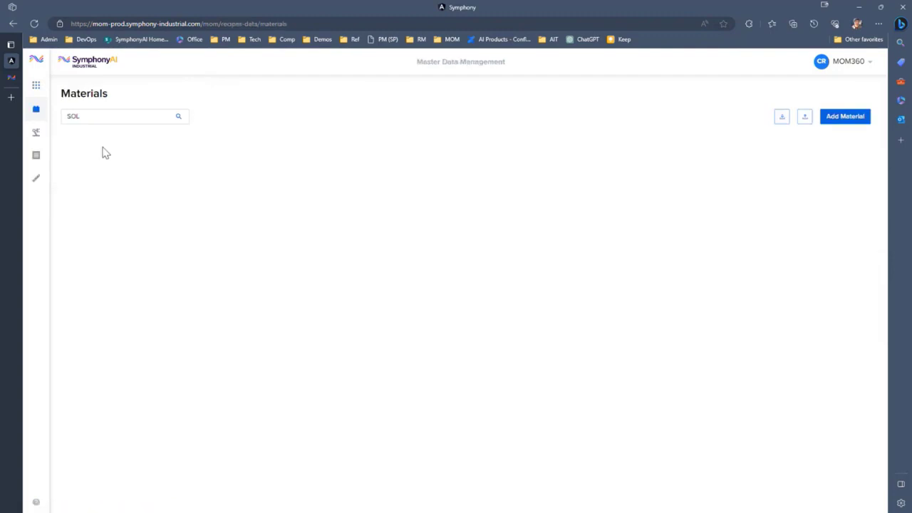
left_click(35, 154)
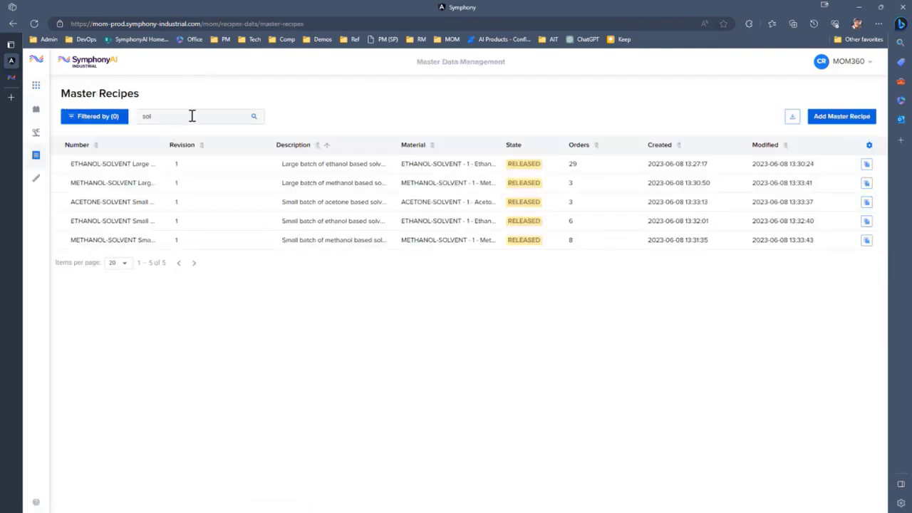
left_click(128, 169)
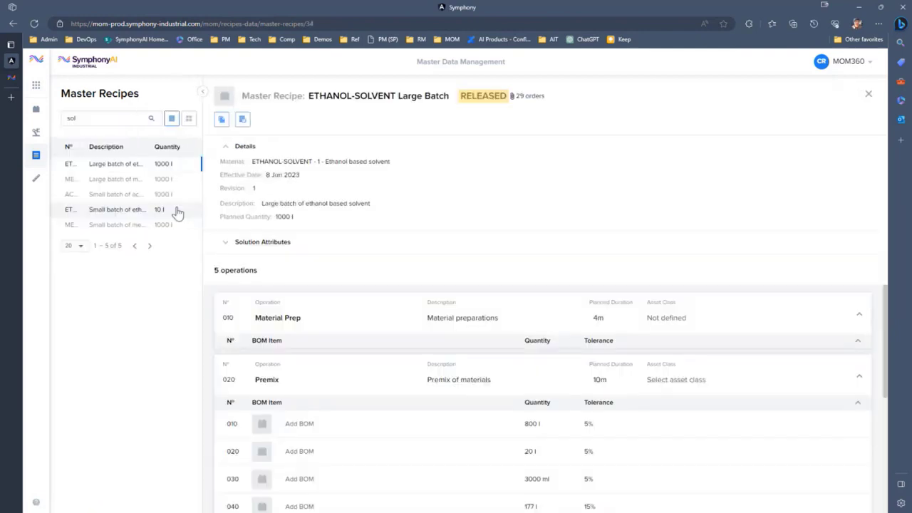
left_click(427, 242)
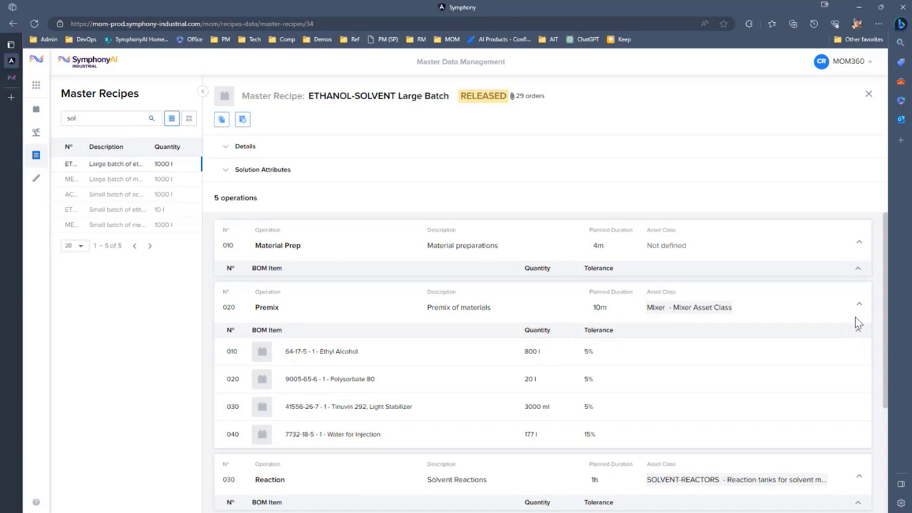
mouse_move(883, 310)
left_mouse_down()
mouse_move(881, 440)
mouse_move(881, 306)
left_mouse_up()
Switch to the MOM 360 work center console and start the released 1265 l ethanol solvent job at PREMIX 04
left_click(15, 78)
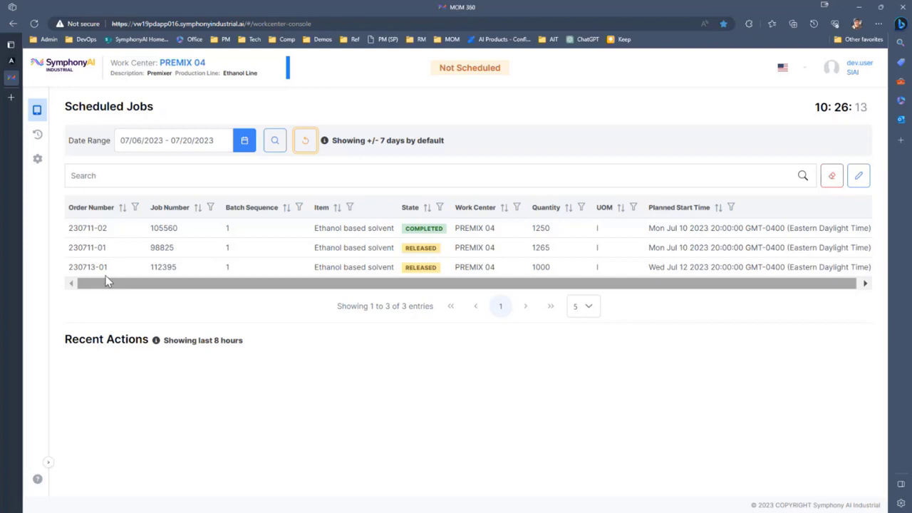
left_click(91, 258)
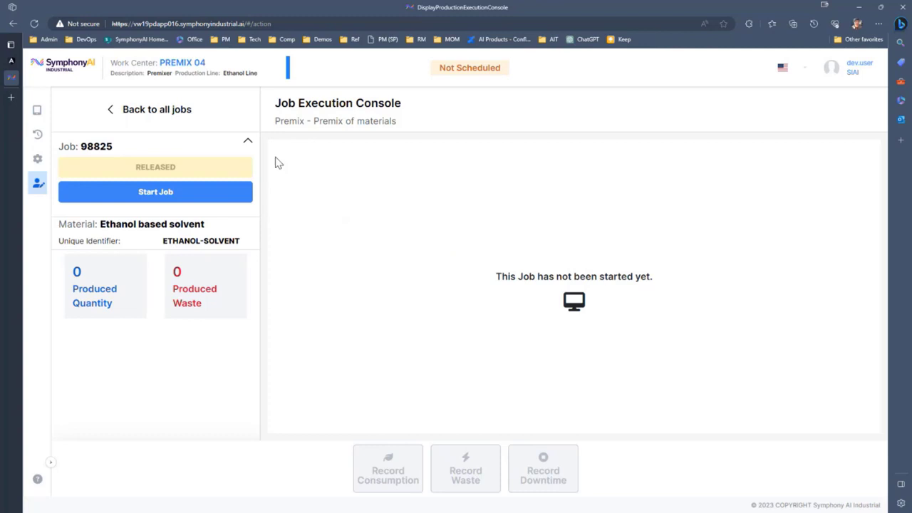
left_click(136, 195)
left_click(639, 310)
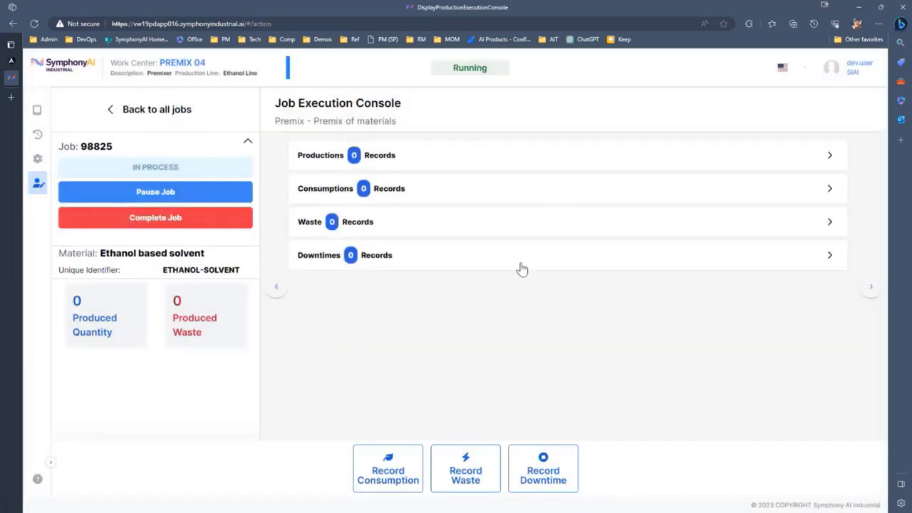
Record the premix consumptions with batch number KFK445 and 796 l for Ethyl Alcohol, and confirm them
left_click(377, 468)
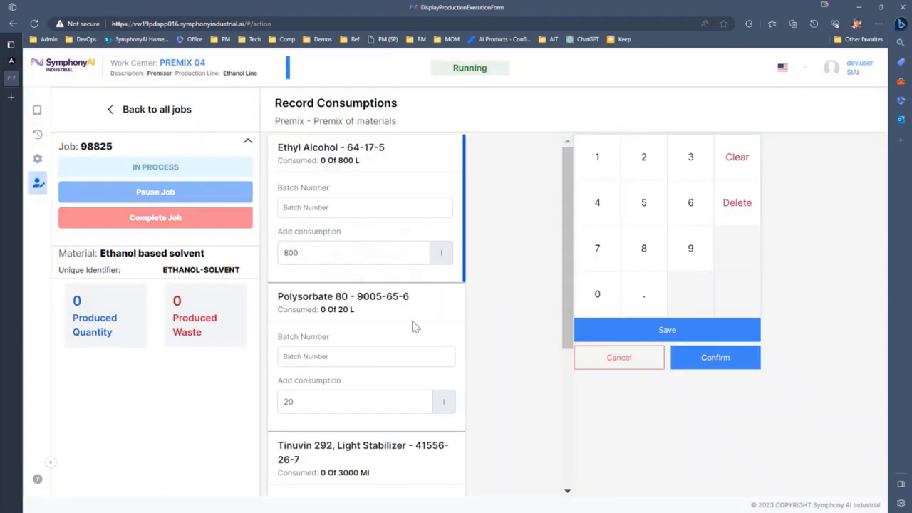
left_click(393, 215)
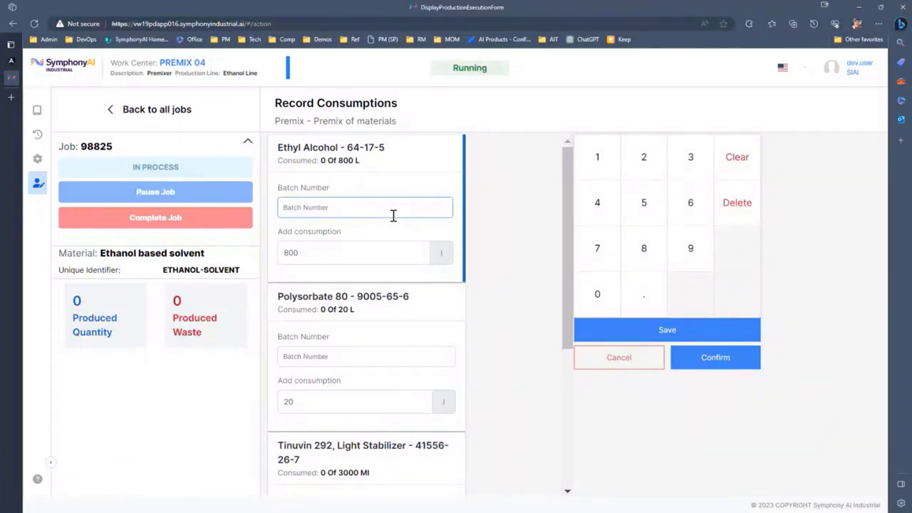
left_click(327, 207)
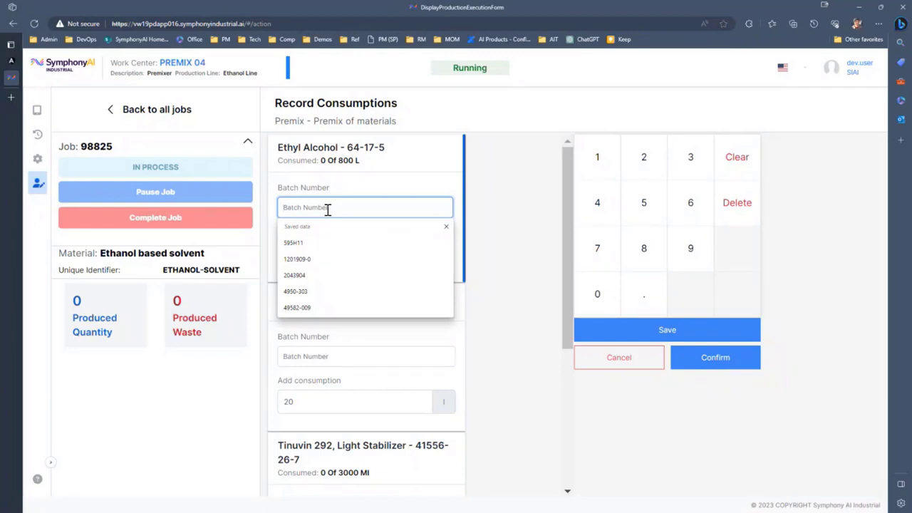
type("KFK445")
key("Return")
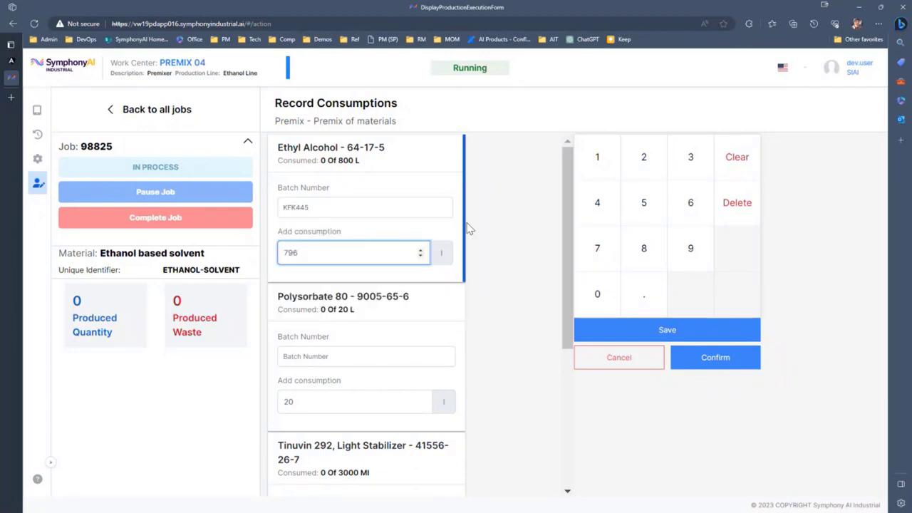
scroll(446, 332, "down", 4)
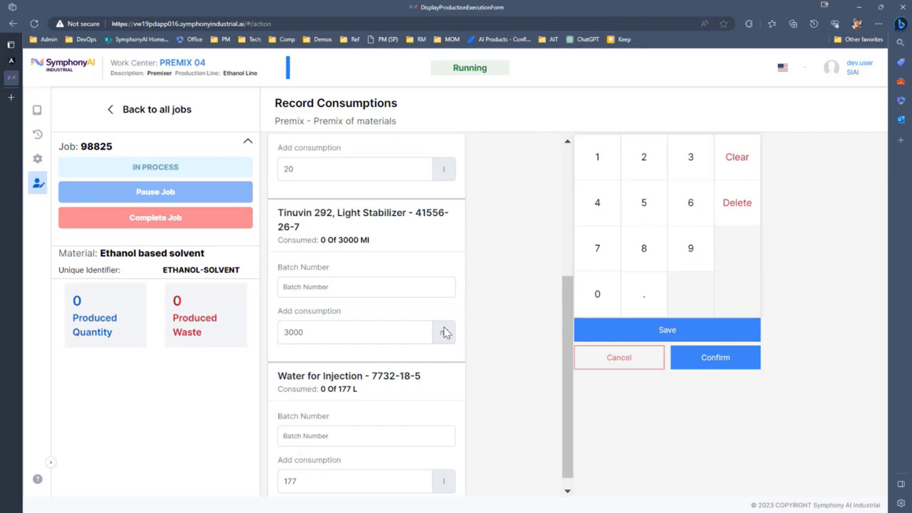
left_click(726, 358)
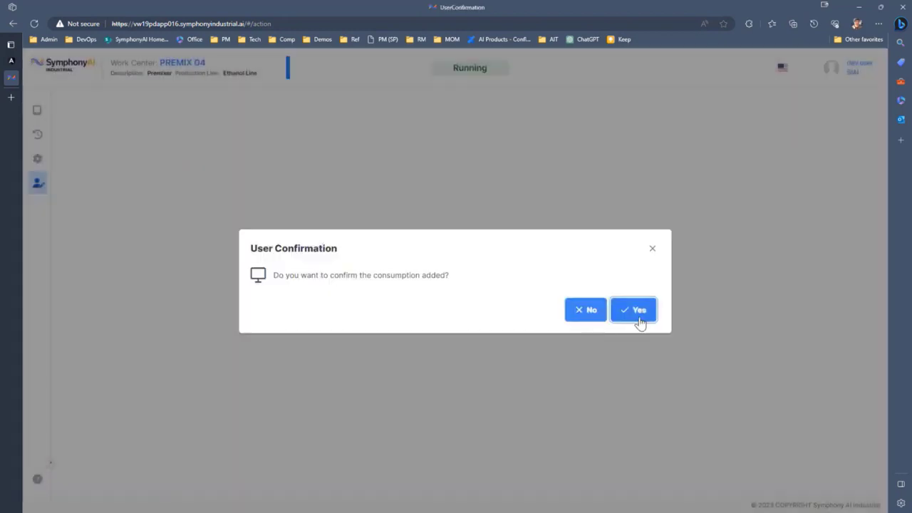
left_click(643, 317)
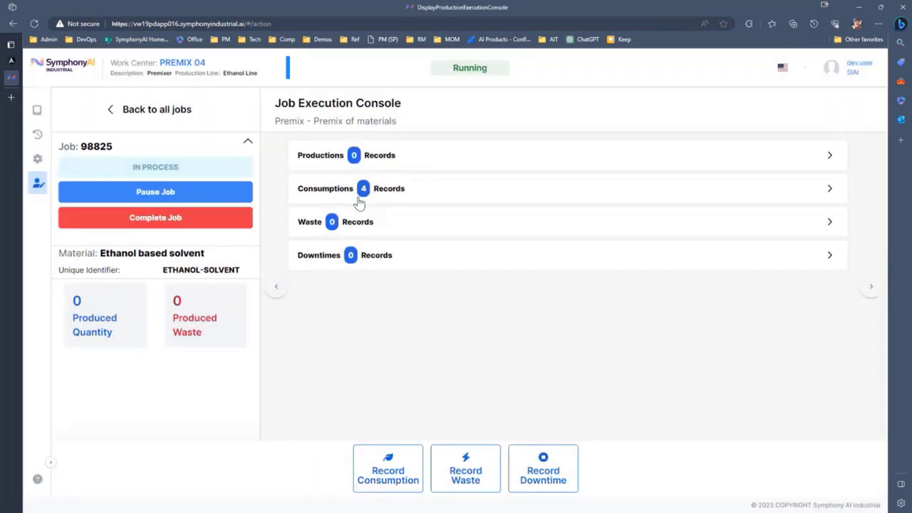
Review the job's consumption records and complete the premix job
left_click(641, 194)
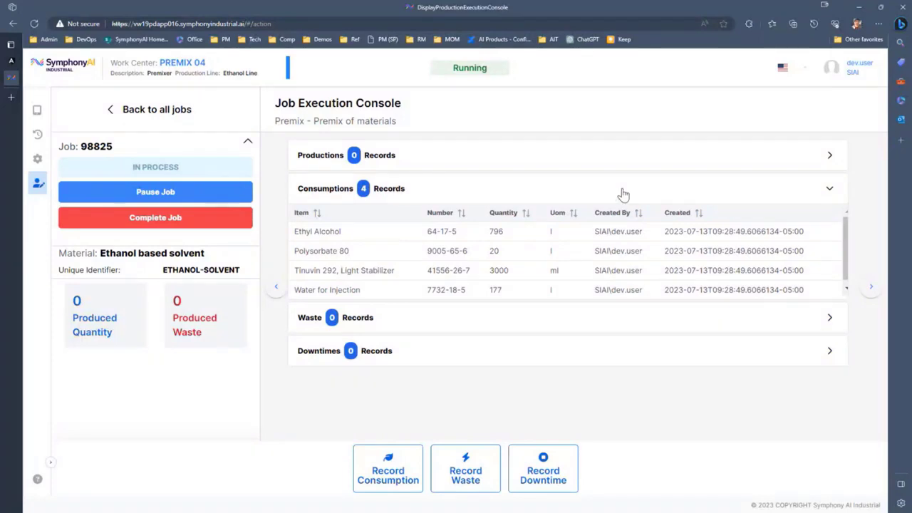
left_click(623, 193)
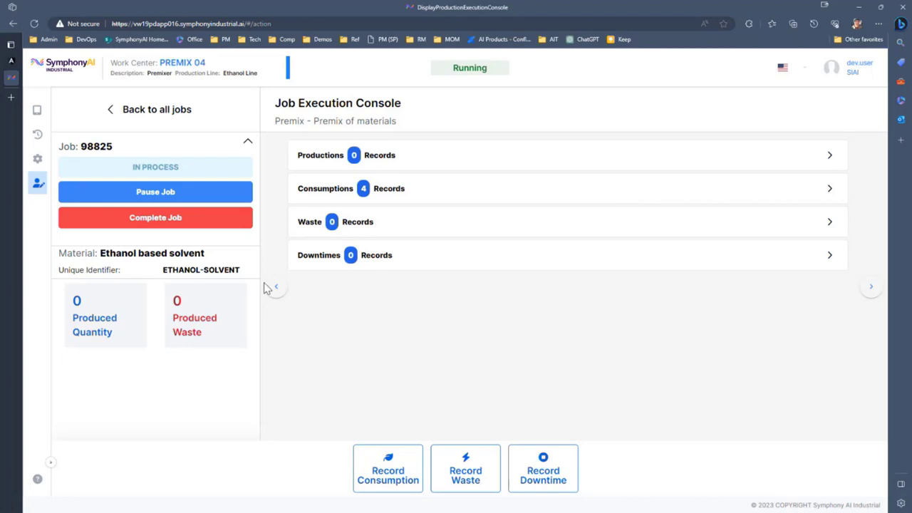
left_click(158, 219)
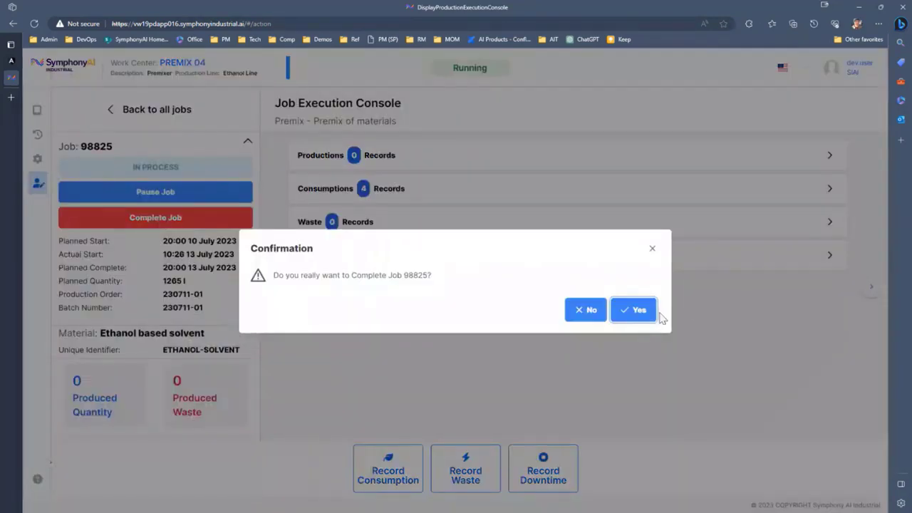
left_click(642, 310)
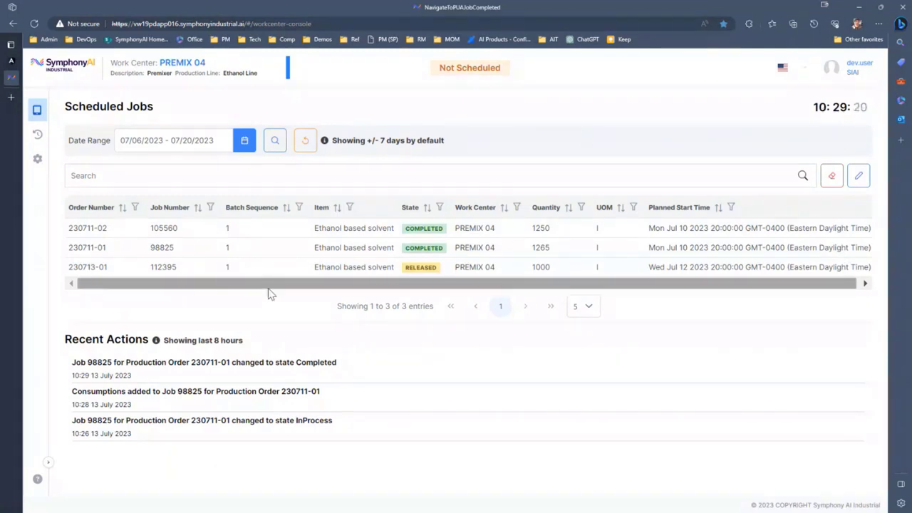
Switch the work center to REACTOR 01 and open its in-process ethanol solvent job
left_click(171, 72)
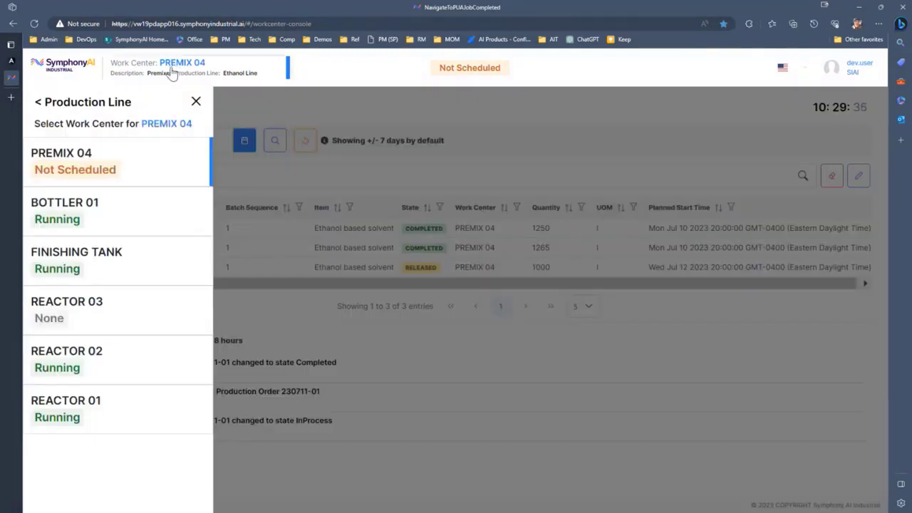
left_click(69, 410)
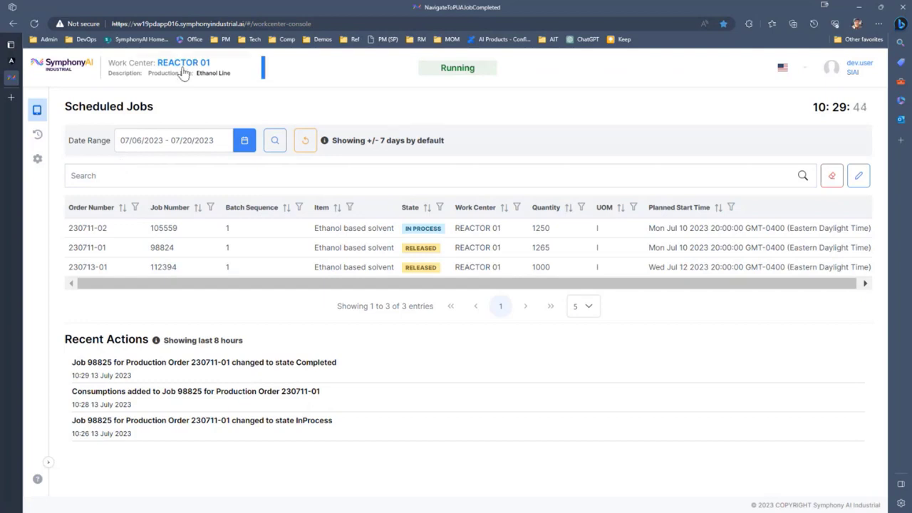
left_click(167, 229)
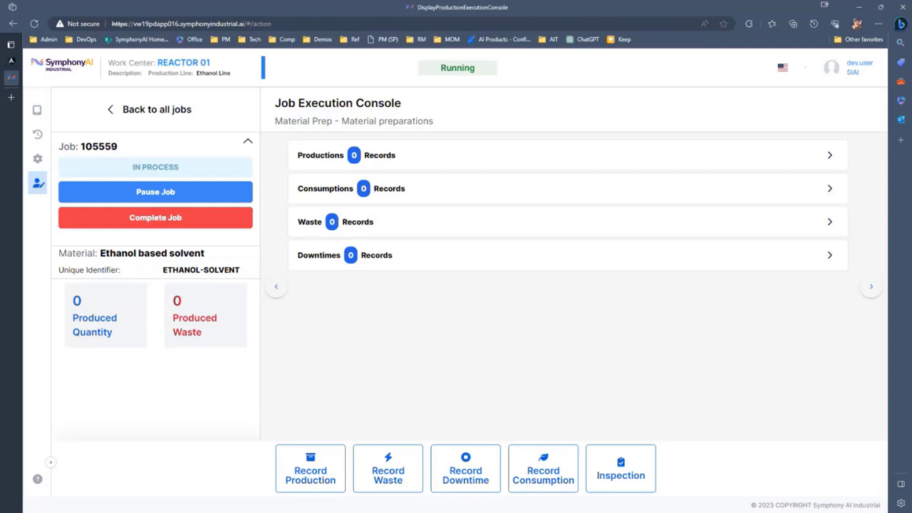
View the Material Prep job's temperature trend, return to its record overview and open the inspection
left_click(872, 287)
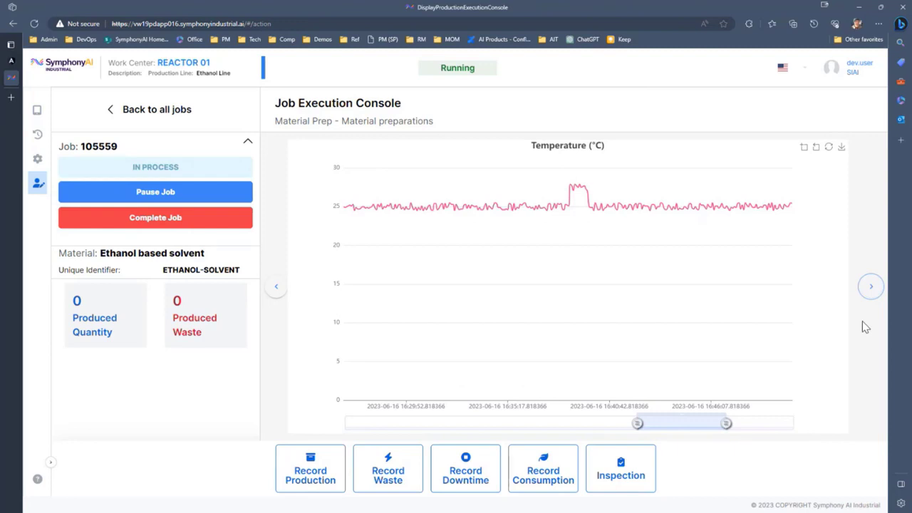
left_click(272, 287)
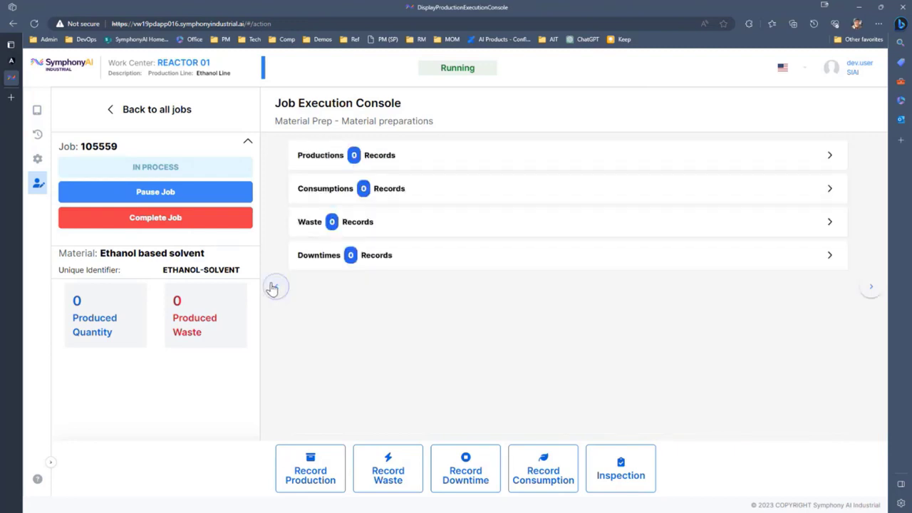
left_click(616, 479)
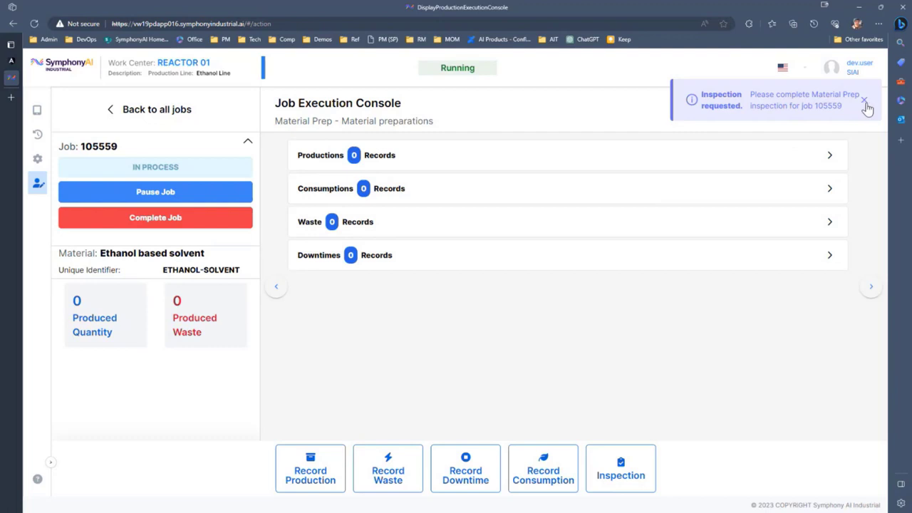
Switch the work center to FINISHING TANK, open its in-process job and dismiss the inspection request
left_click(186, 63)
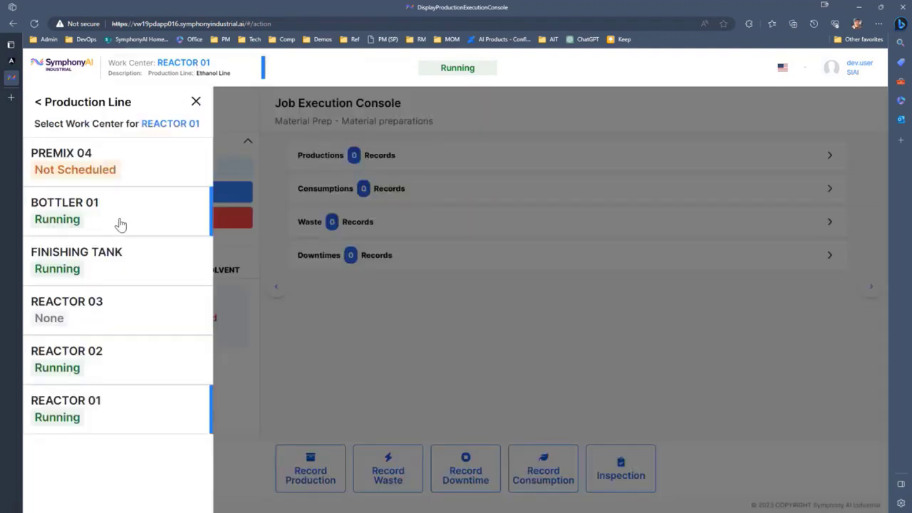
left_click(74, 262)
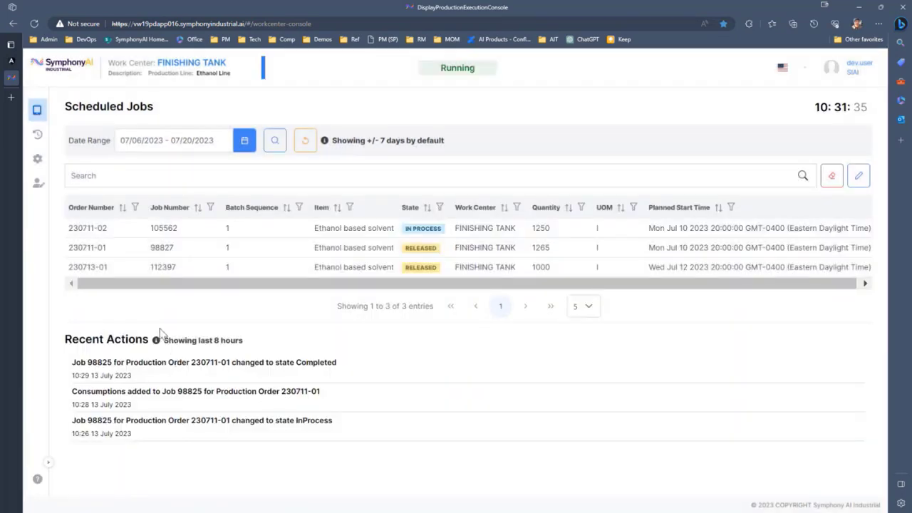
left_click(171, 231)
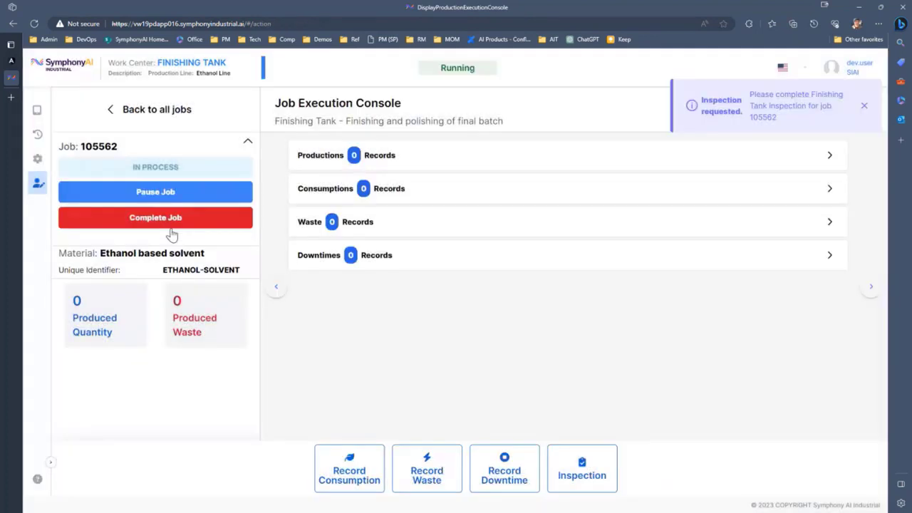
left_click(863, 107)
Switch the work center to BOTTLER 01 and open its in-process ethanol based solvent job
left_click(156, 74)
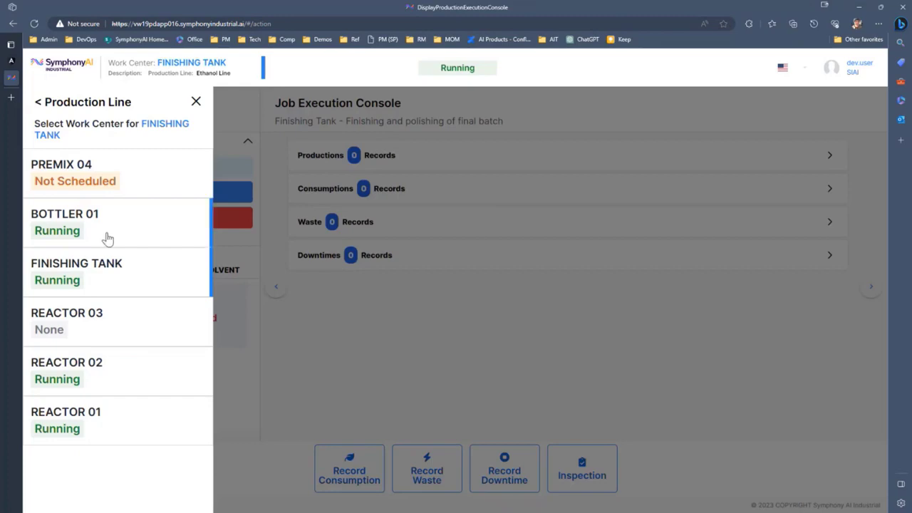
left_click(62, 225)
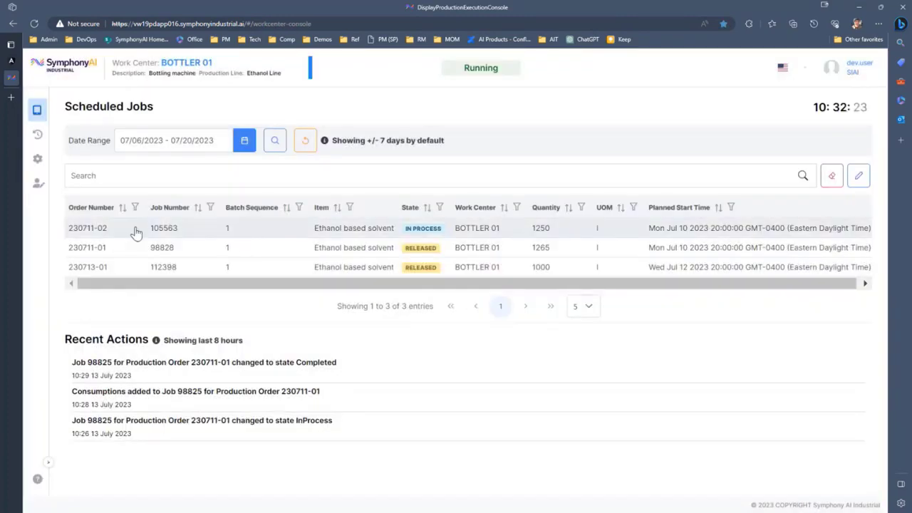
left_click(136, 228)
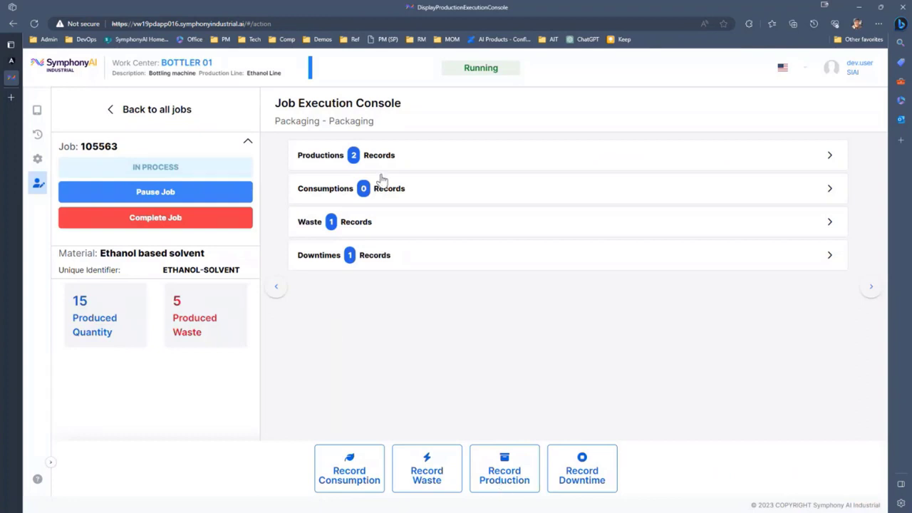
Record and confirm a consumption of 35 ea of 1 Liter Bottle for the packaging job, leaving the batch number empty
left_click(354, 482)
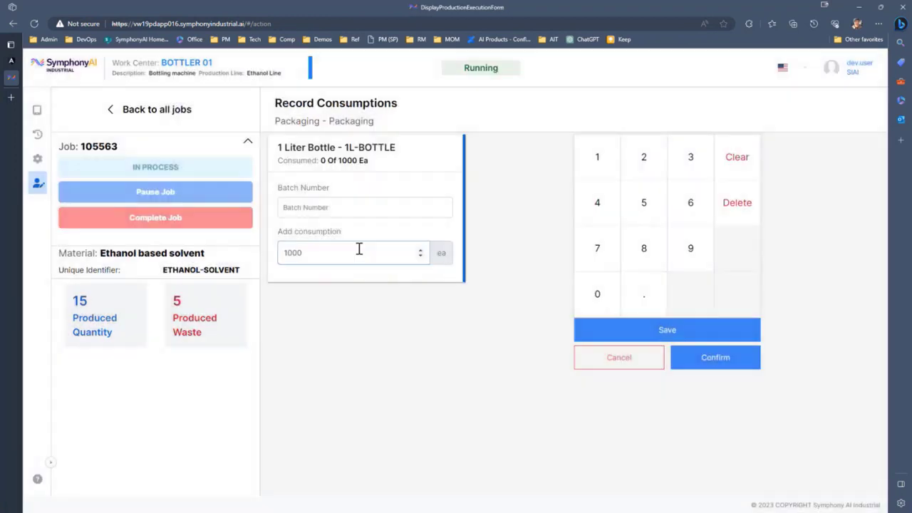
left_click(352, 208)
left_click(319, 157)
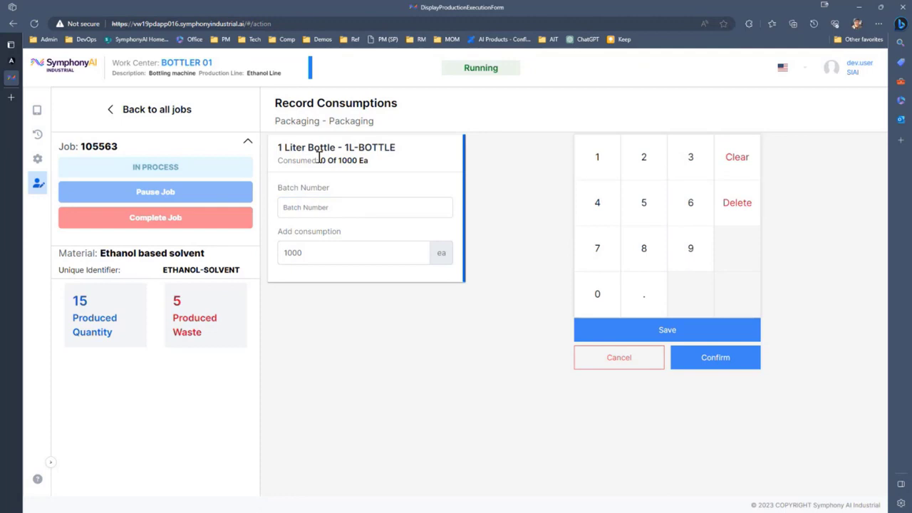
left_click(336, 200)
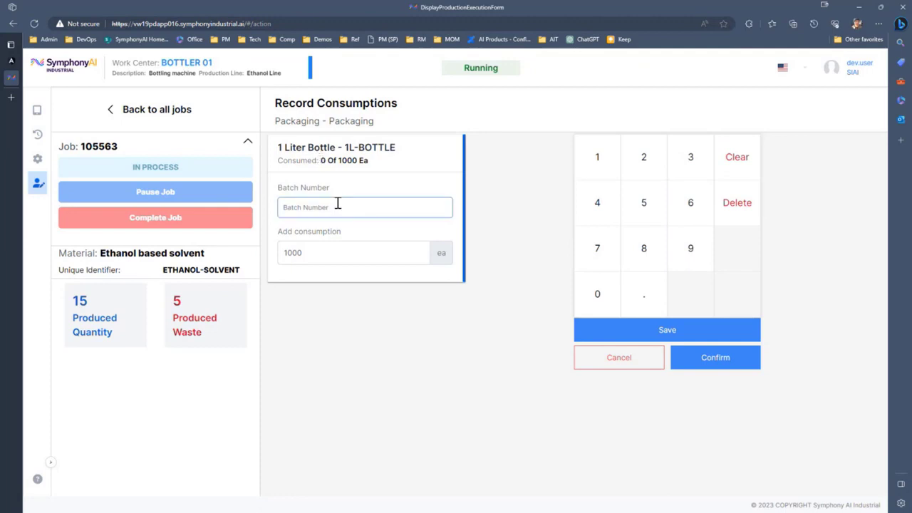
left_click(320, 235)
left_click(286, 206)
left_click(373, 248)
left_click(347, 208)
left_click_drag(326, 255, 278, 255)
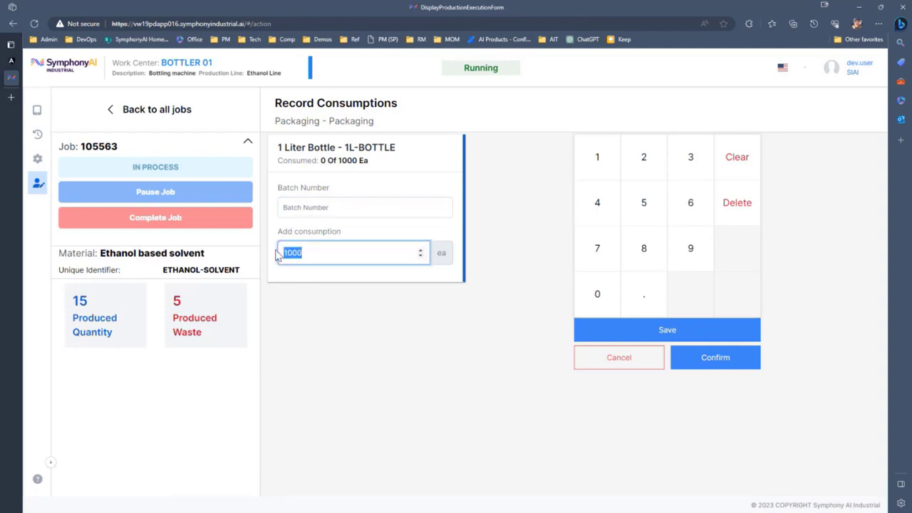
type("35")
left_click(718, 364)
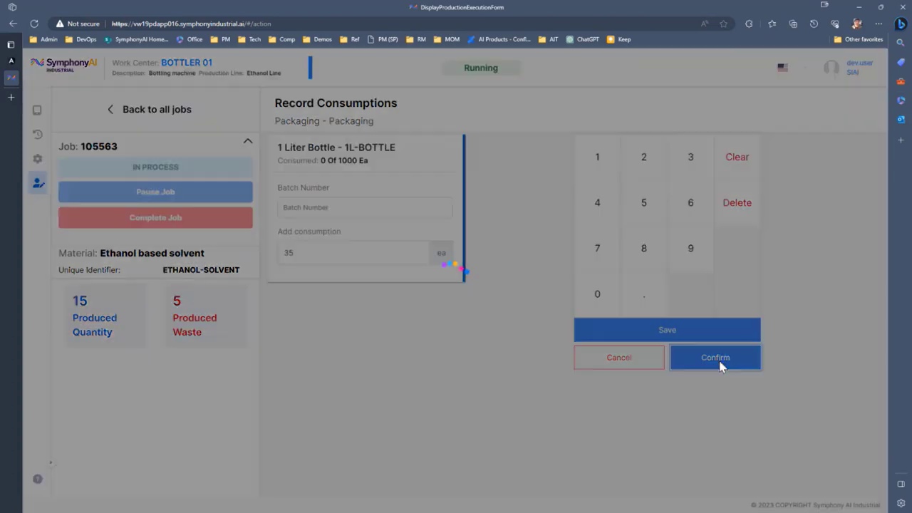
left_click(633, 308)
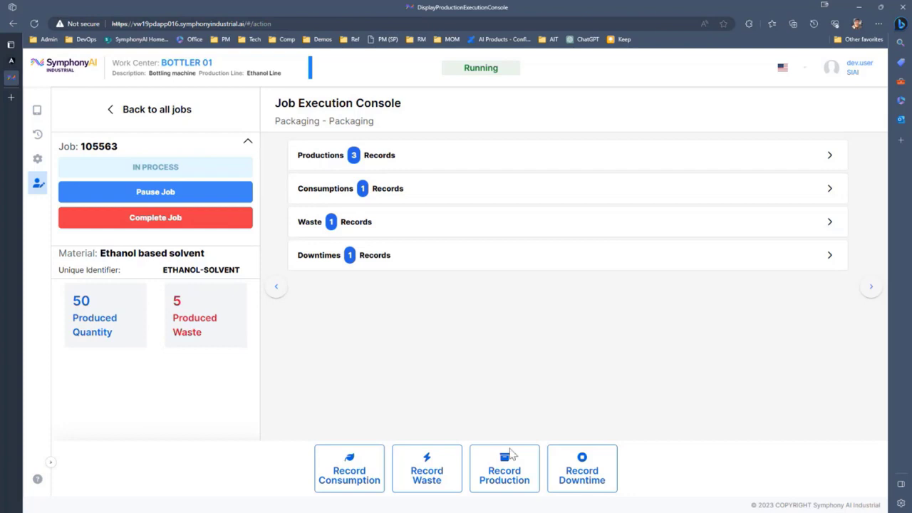
Record a downtime for the packaging job with global reason Material and reason Broken Bottle, confirming both its start and its end
left_click(573, 475)
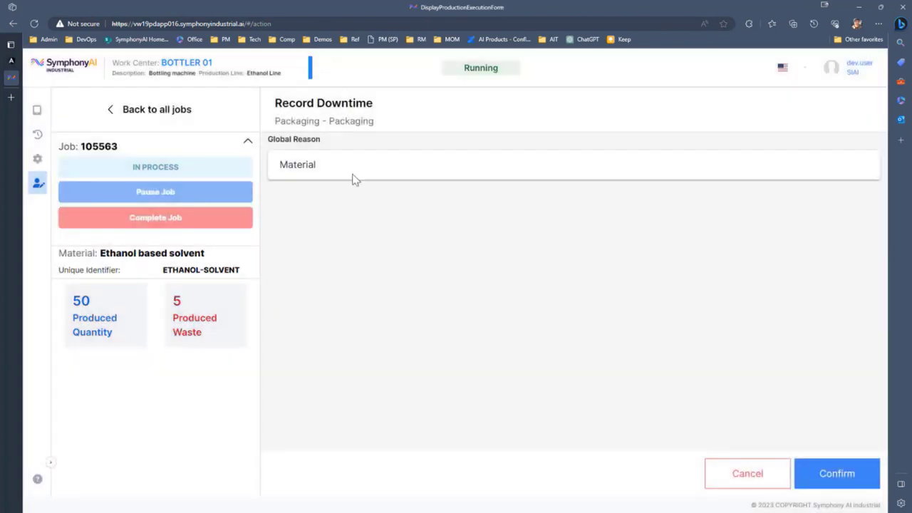
left_click(353, 175)
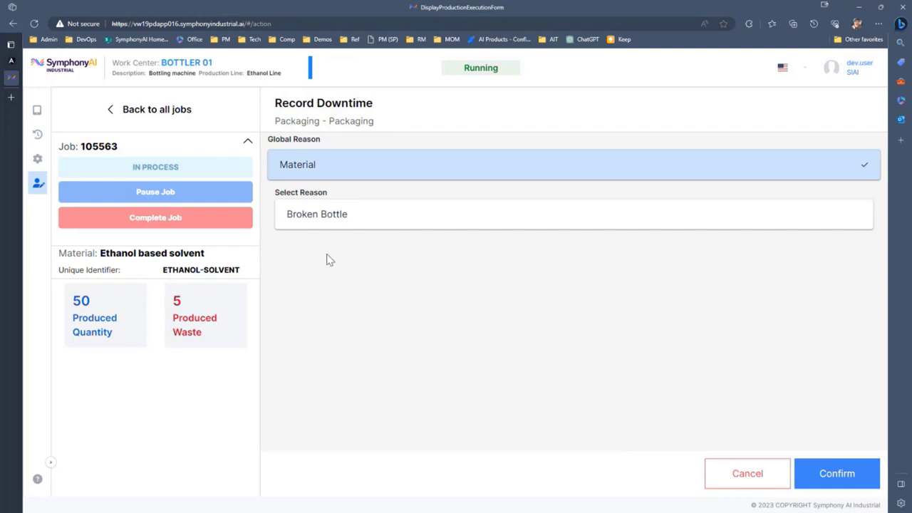
left_click(448, 224)
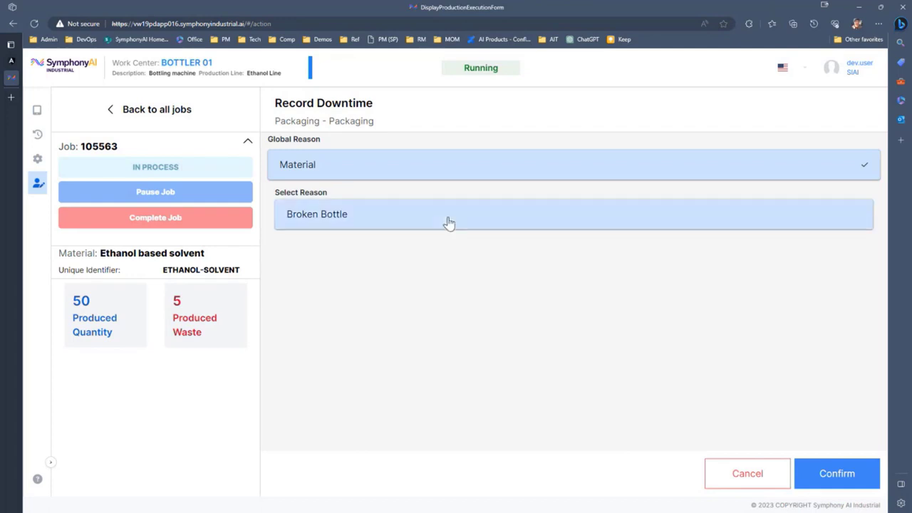
left_click(846, 481)
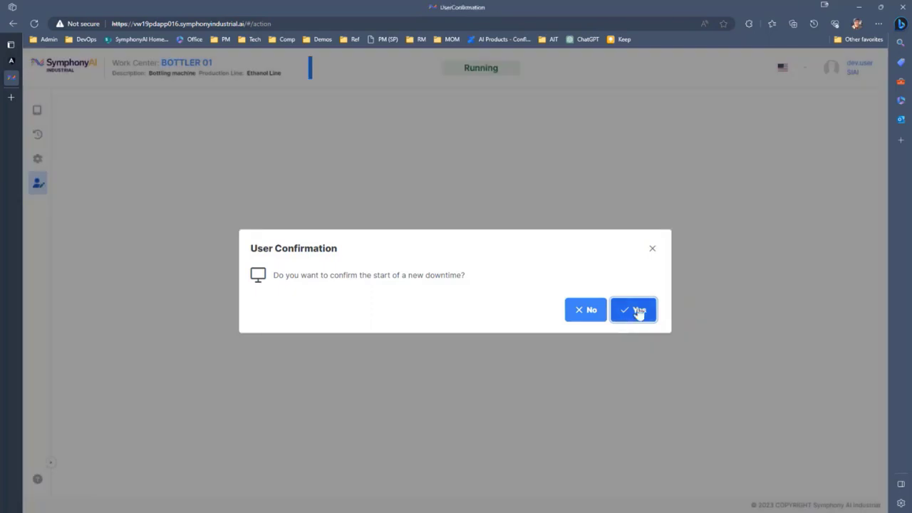
left_click(637, 310)
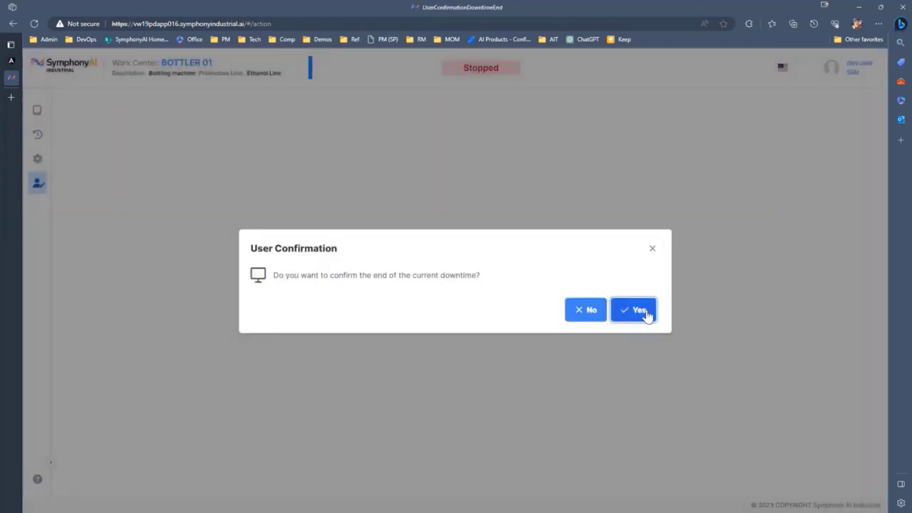
left_click(643, 314)
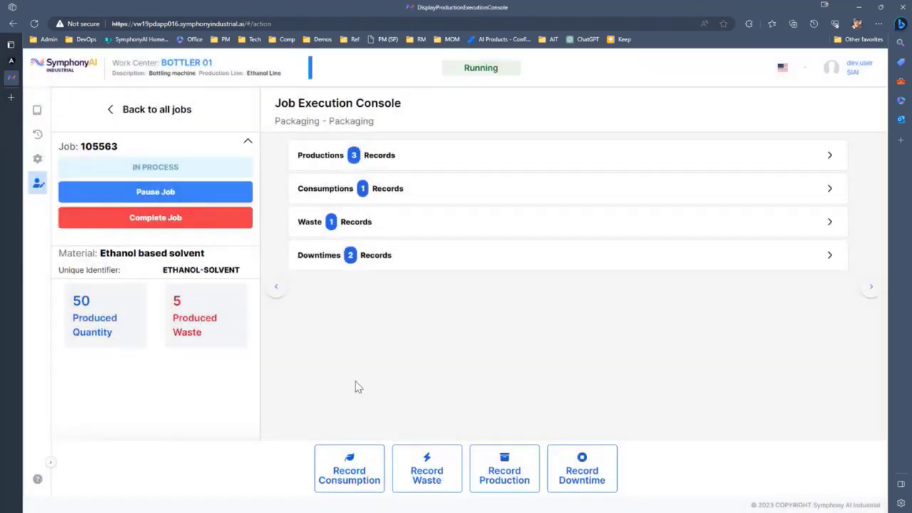
Open the Performance Dashboard for Packaging_Line_1's Capper and examine its OEE, downtime and performance charts for 04/13/2023 to 07/13/2023
left_click(429, 266)
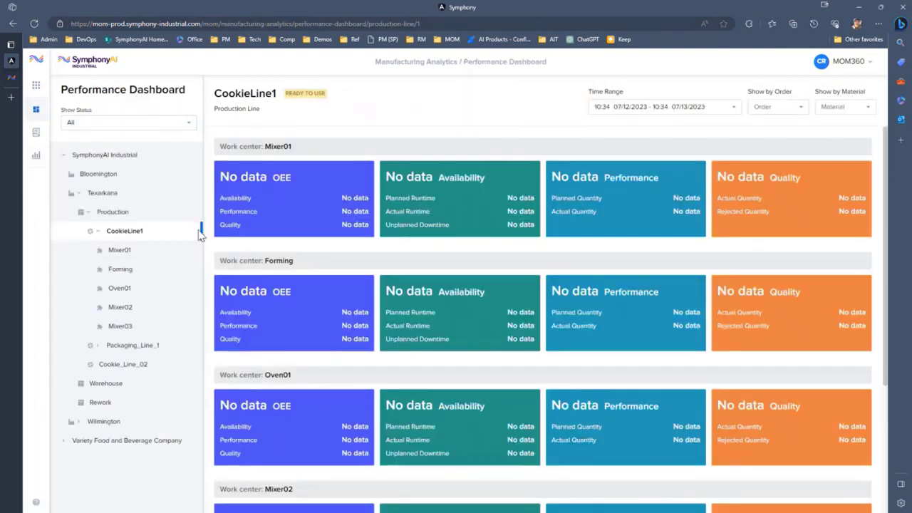
left_click(98, 345)
left_click(119, 383)
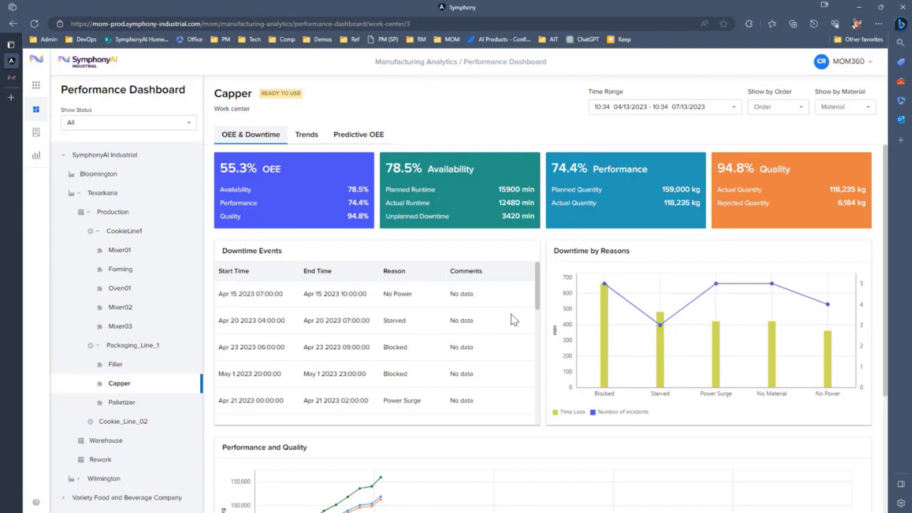
scroll(890, 313, "down", 2)
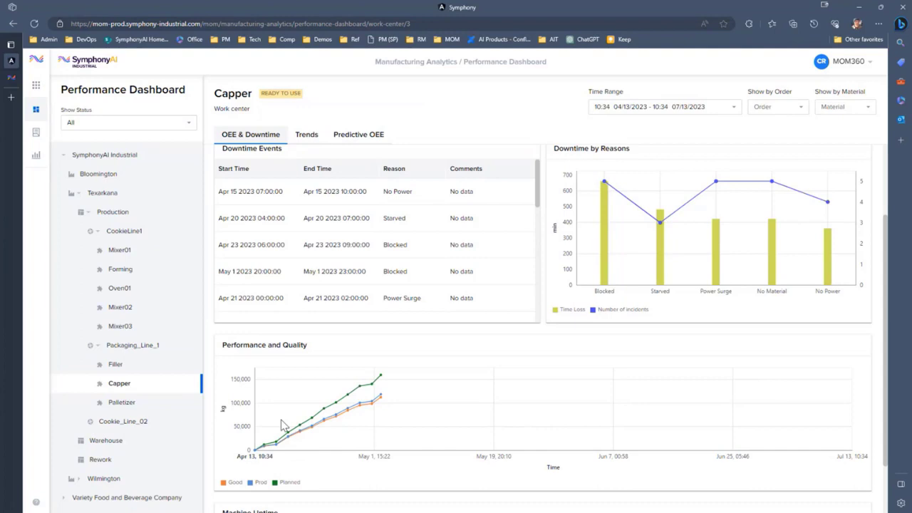
mouse_move(278, 442)
left_click_drag(882, 342, 891, 262)
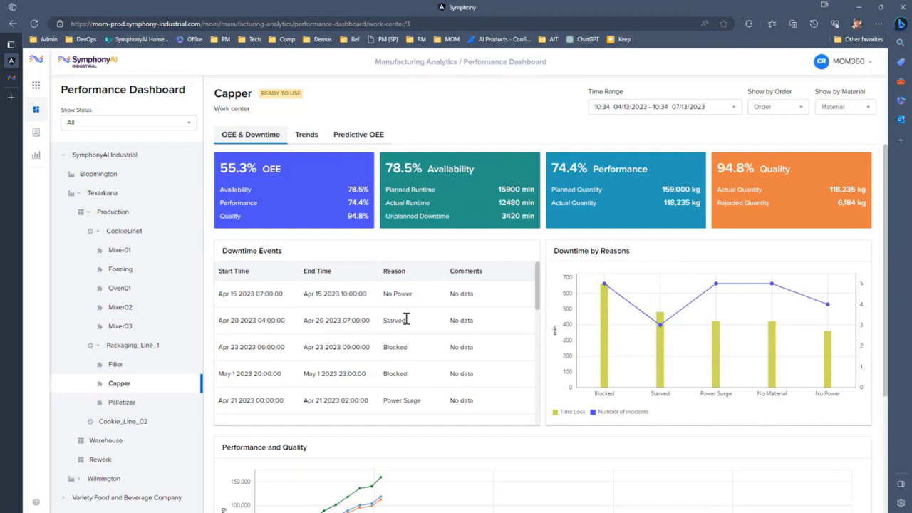